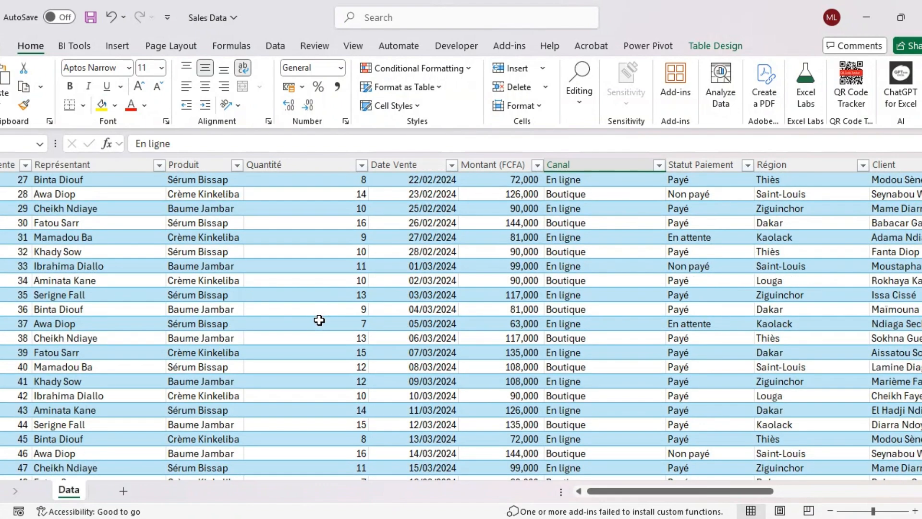
Insert slicers for Statut Paiement and Région on the sales table and place them side by side over the data
{"action": "scroll", "coordinate": [320, 320], "scroll_direction": "down", "scroll_amount": 3}
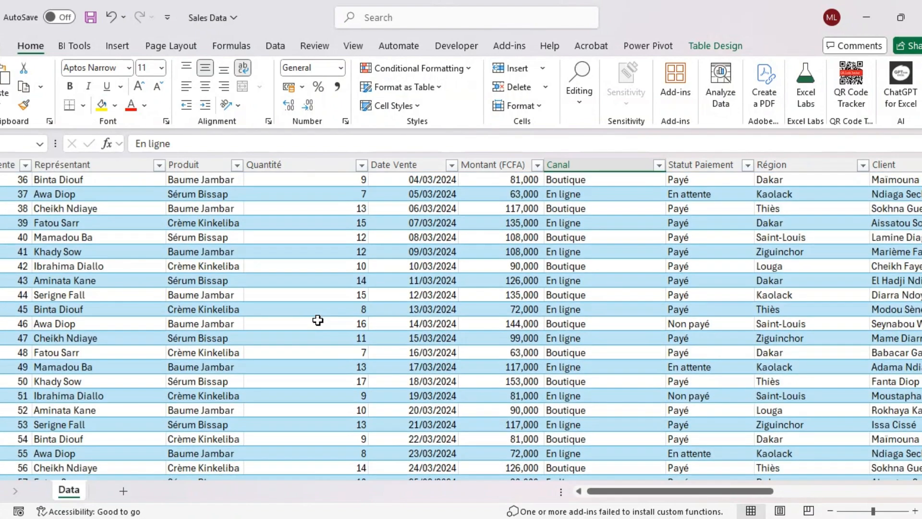
{"action": "scroll", "coordinate": [318, 320], "scroll_direction": "up", "scroll_amount": 12}
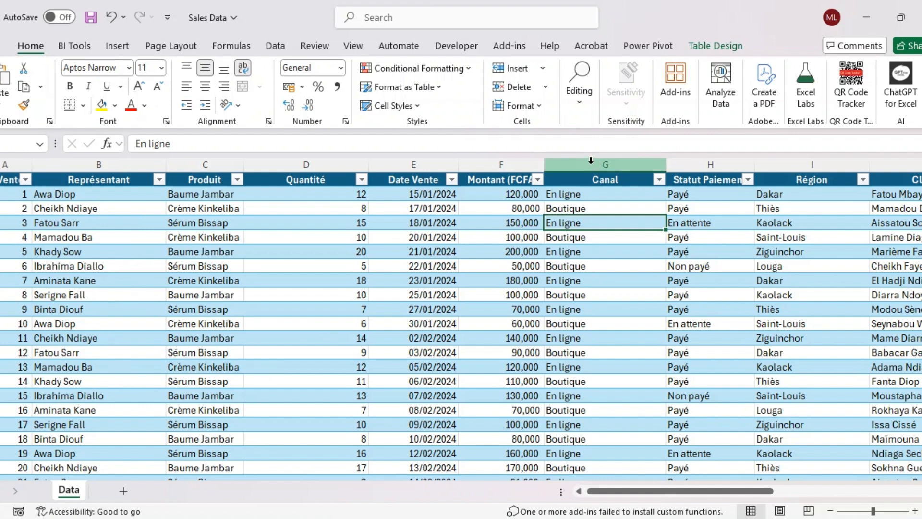
{"action": "left_click", "coordinate": [704, 50]}
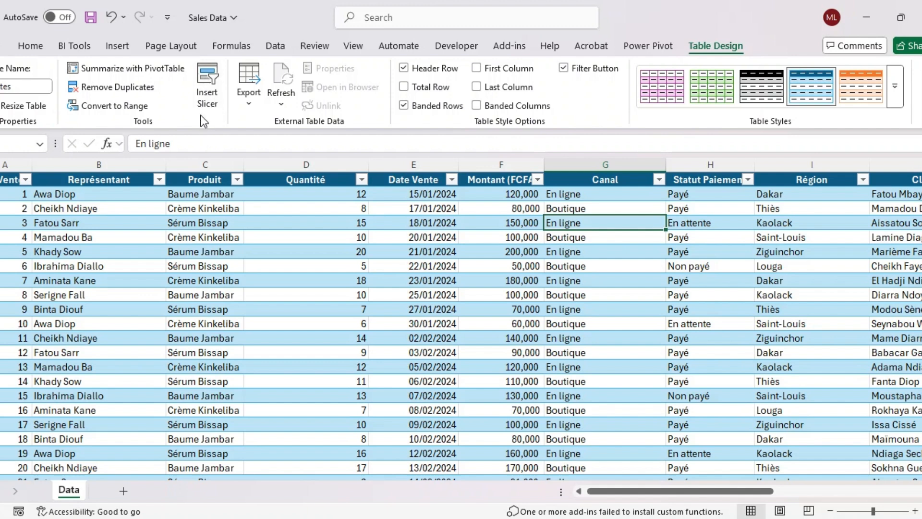
{"action": "left_click", "coordinate": [209, 81]}
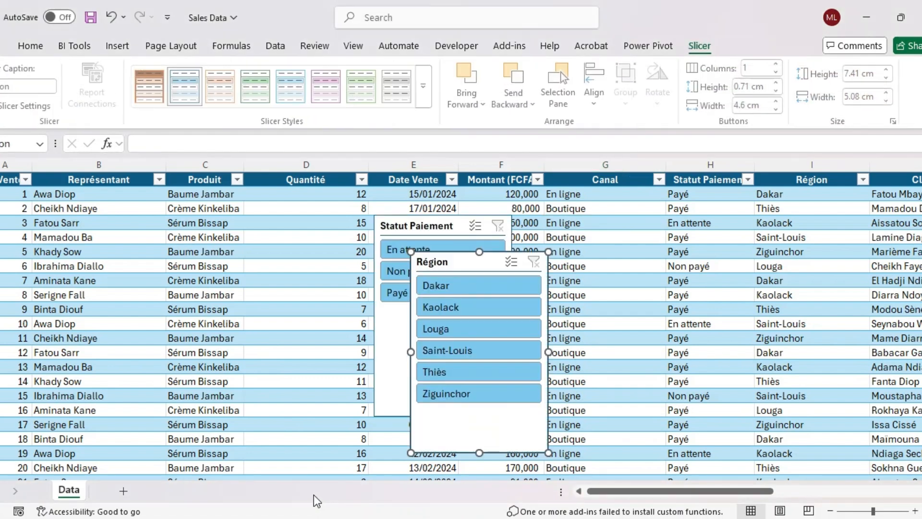
{"action": "left_click_drag", "start_coordinate": [442, 264], "coordinate": [597, 234]}
{"action": "left_click_drag", "start_coordinate": [419, 222], "coordinate": [70, 236]}
{"action": "left_click_drag", "start_coordinate": [576, 230], "coordinate": [206, 238]}
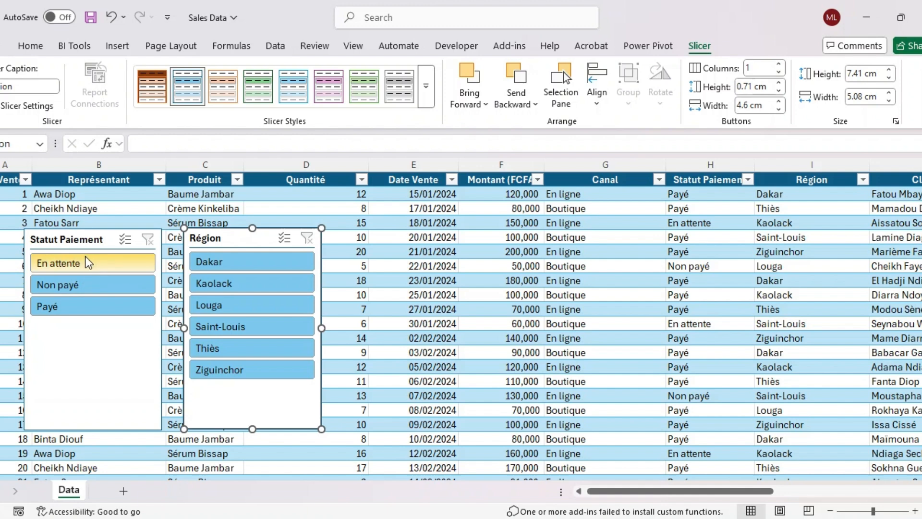
Filter the sales table to En attente payments in Kaolack and move the Statut Paiement slicer to the other side of the Région slicer
{"action": "left_click", "coordinate": [88, 271]}
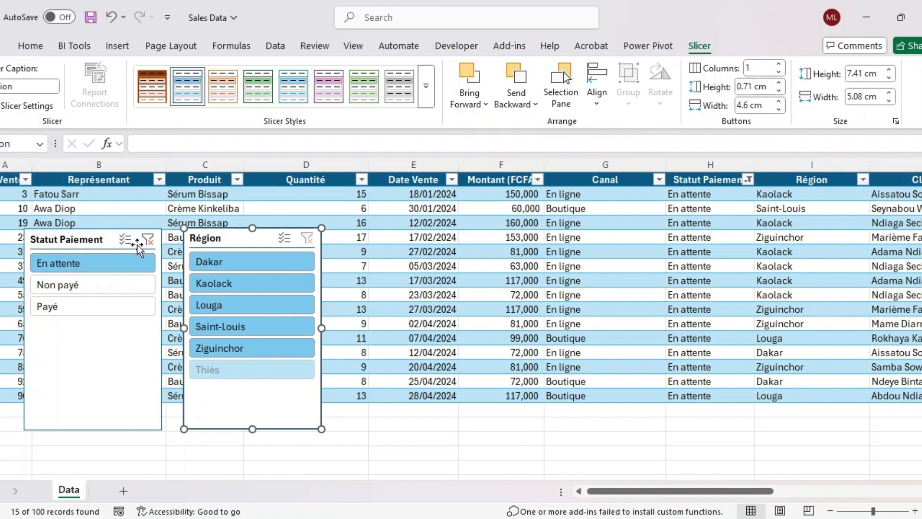
{"action": "left_click", "coordinate": [228, 282]}
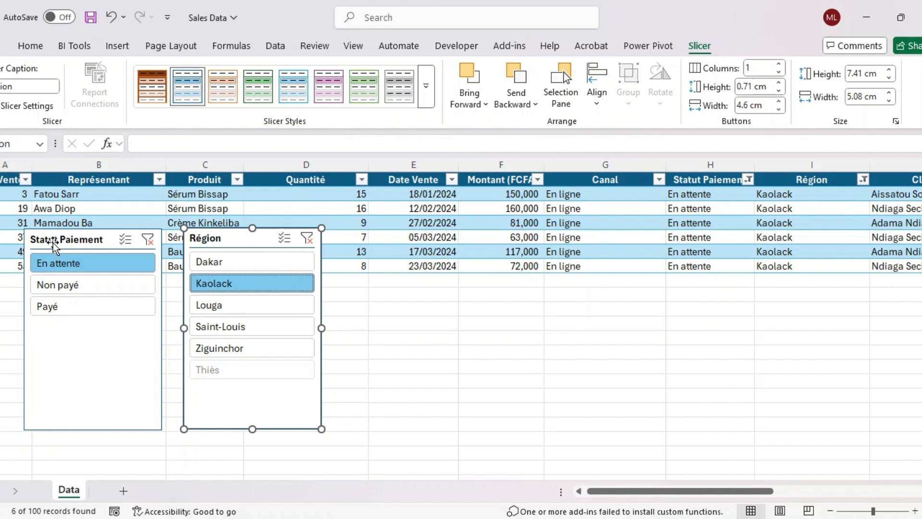
{"action": "left_click_drag", "start_coordinate": [46, 242], "coordinate": [361, 242]}
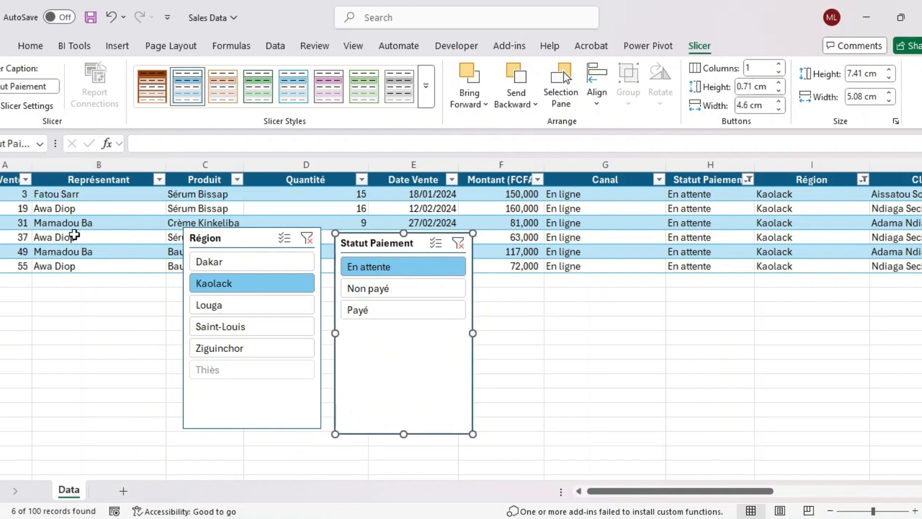
Use the slicers to filter to Saint-Louis with status Payé, and extend the regions to Dakar, Kaolack, Louga and Saint-Louis
{"action": "left_click", "coordinate": [221, 330]}
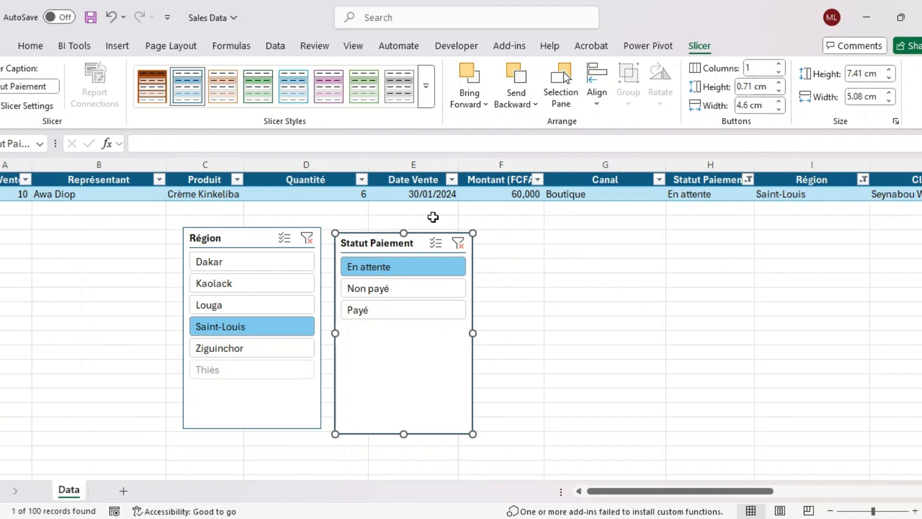
{"action": "left_click", "coordinate": [407, 312]}
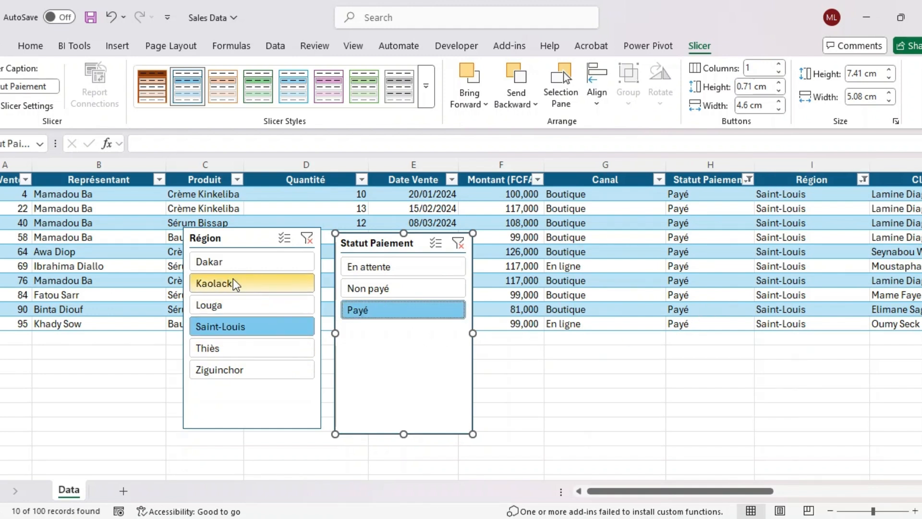
{"action": "left_click_drag", "start_coordinate": [232, 268], "coordinate": [225, 334]}
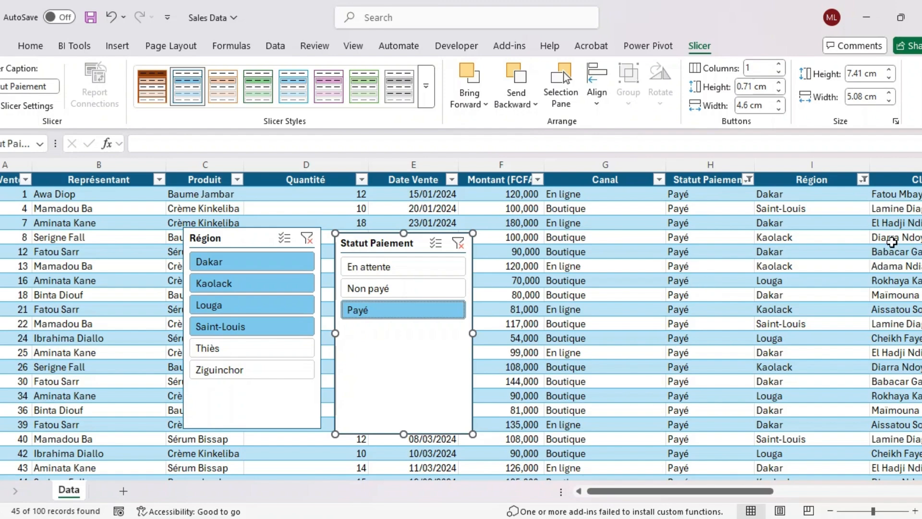
{"action": "scroll", "coordinate": [892, 242], "scroll_direction": "down", "scroll_amount": 4}
{"action": "scroll", "coordinate": [461, 327], "scroll_direction": "up", "scroll_amount": 3}
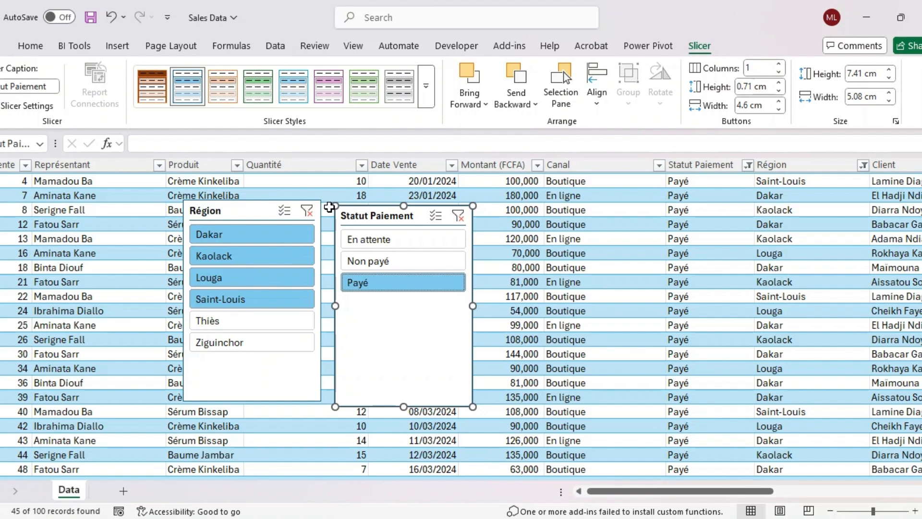
Clear the Région and Statut Paiement filters and delete both slicers
{"action": "left_click", "coordinate": [306, 210]}
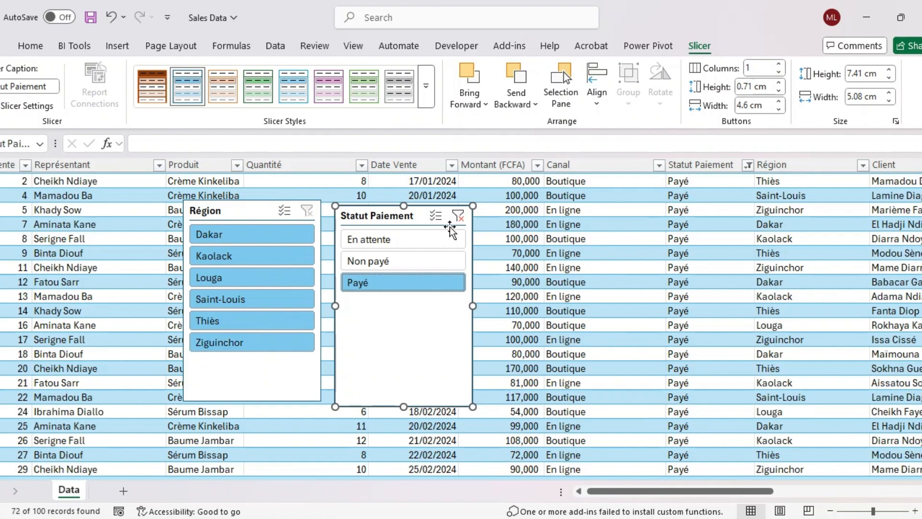
{"action": "left_click", "coordinate": [458, 216]}
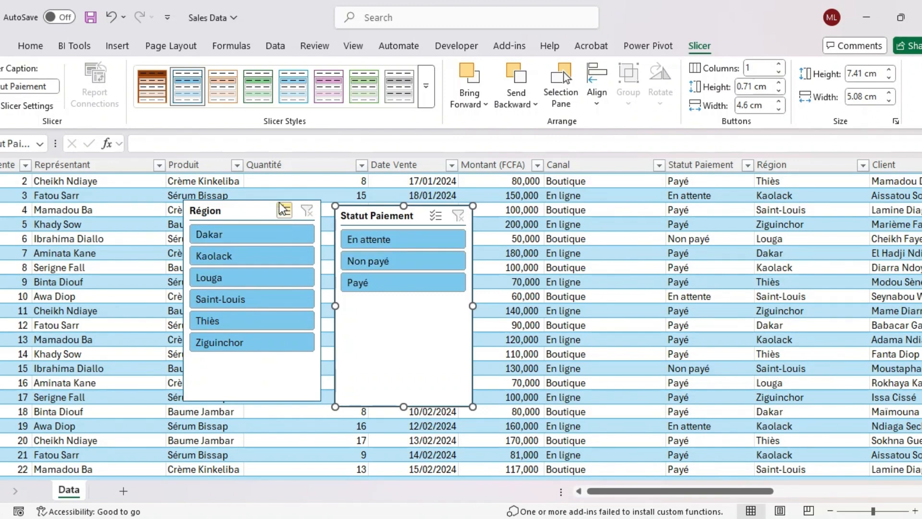
{"action": "left_click", "coordinate": [255, 212]}
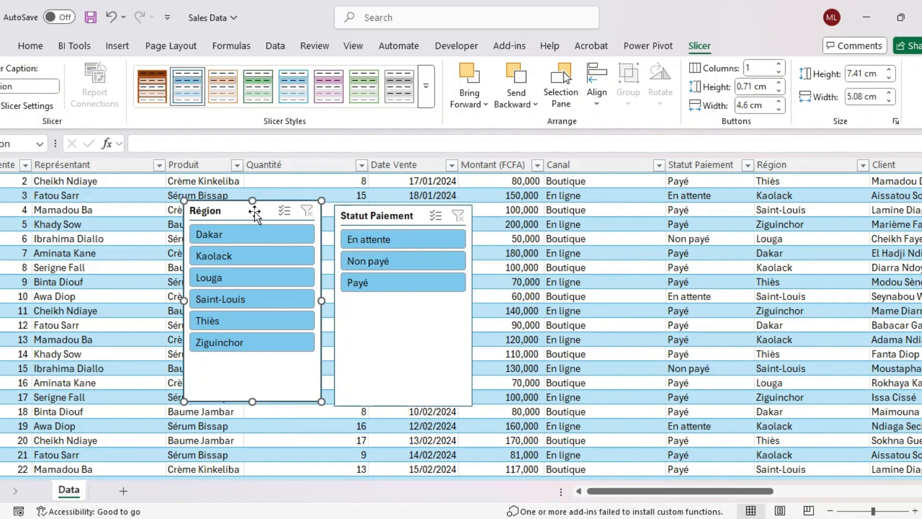
{"action": "left_click", "coordinate": [390, 221], "text": "ctrl"}
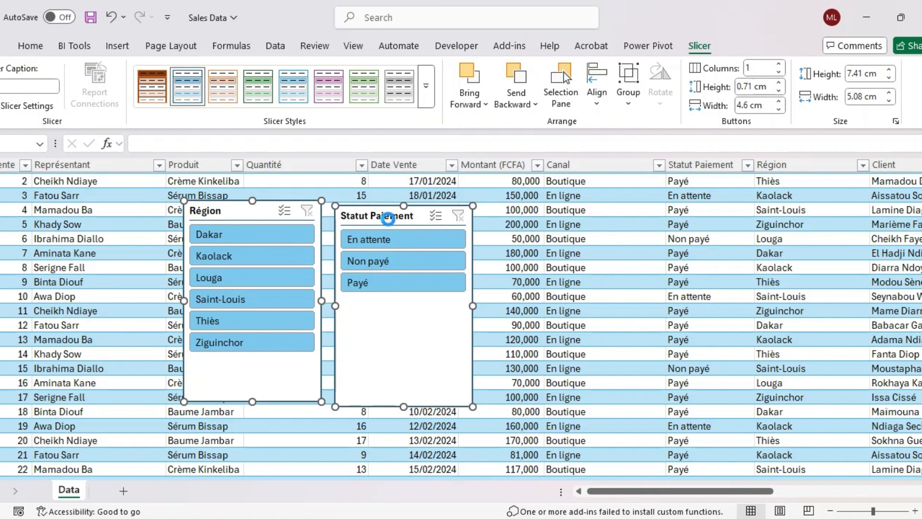
{"action": "key", "text": "Delete"}
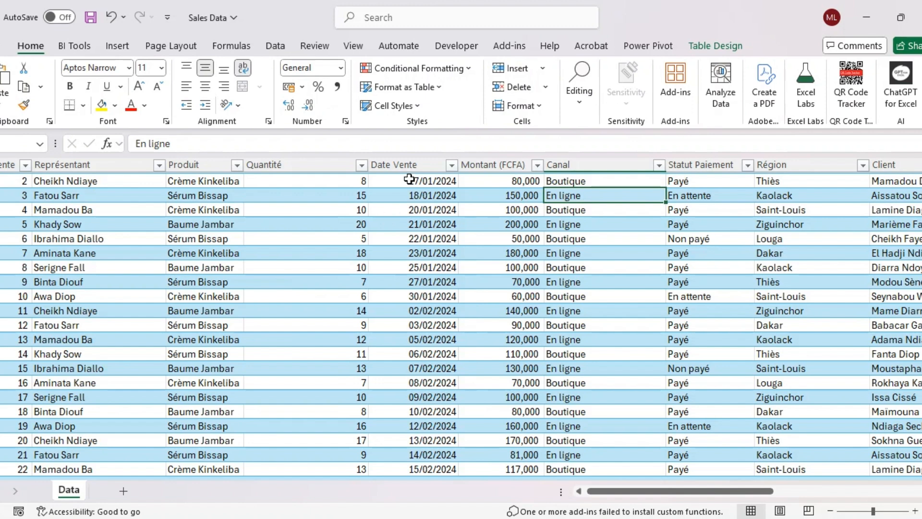
{"action": "scroll", "coordinate": [542, 220], "scroll_direction": "up", "scroll_amount": 1}
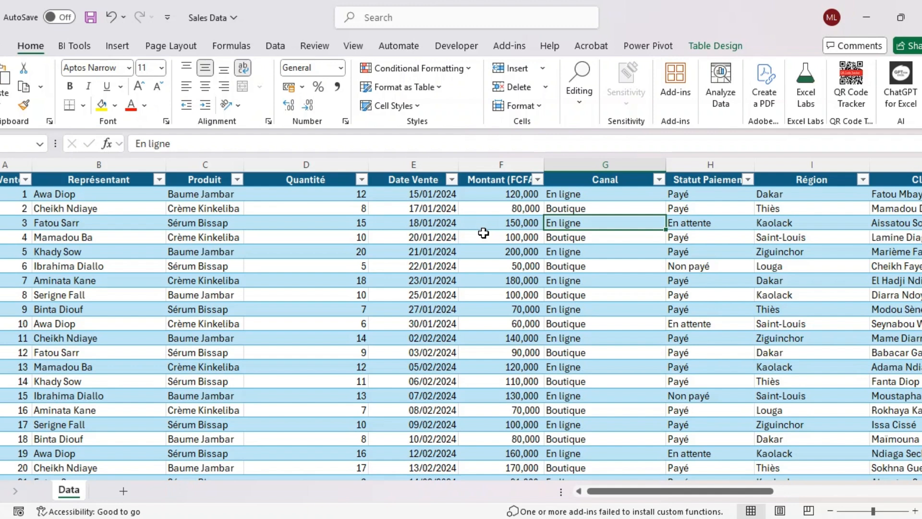
Highlight the higher amounts in the Montant (FCFA) column with green conditional formatting and filter the table to the green cells
{"action": "left_click", "coordinate": [502, 193]}
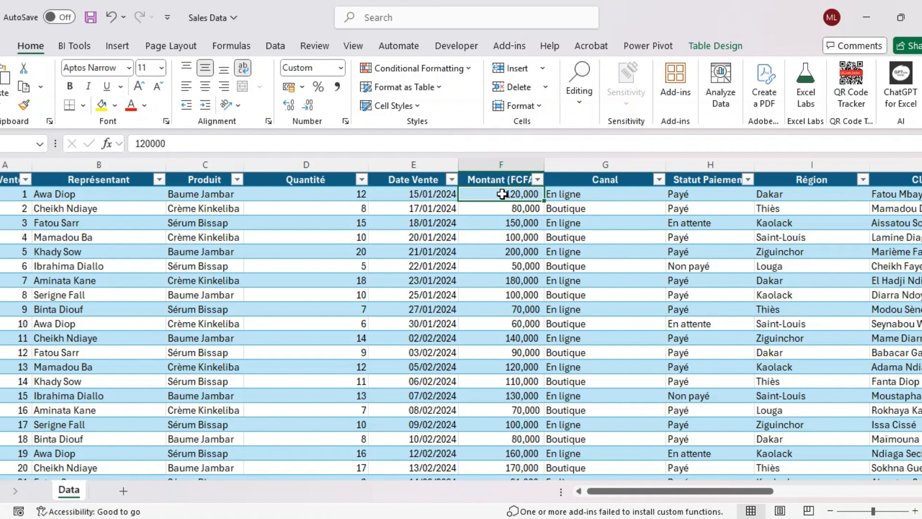
{"action": "key", "text": "ctrl+shift+Down"}
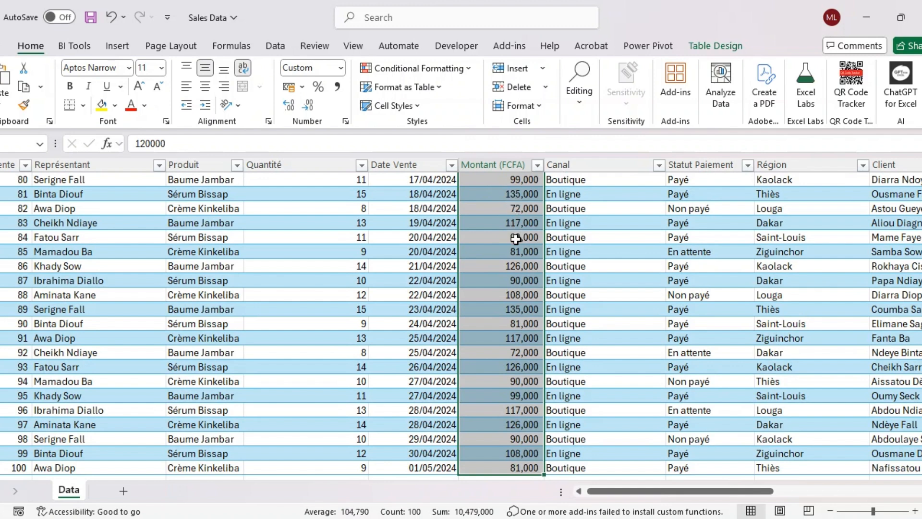
{"action": "scroll", "coordinate": [515, 239], "scroll_direction": "up", "scroll_amount": 1}
{"action": "scroll", "coordinate": [515, 239], "scroll_direction": "up", "scroll_amount": 3}
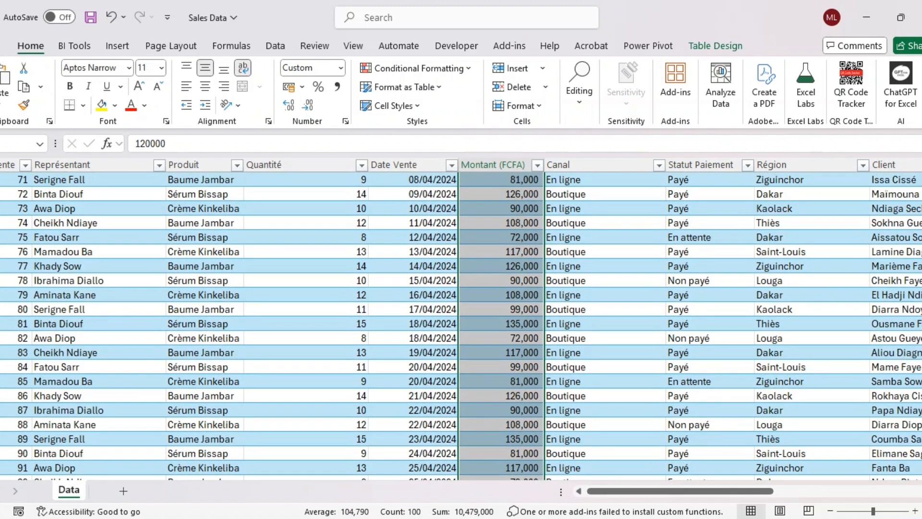
{"action": "scroll", "coordinate": [515, 239], "scroll_direction": "up", "scroll_amount": 20}
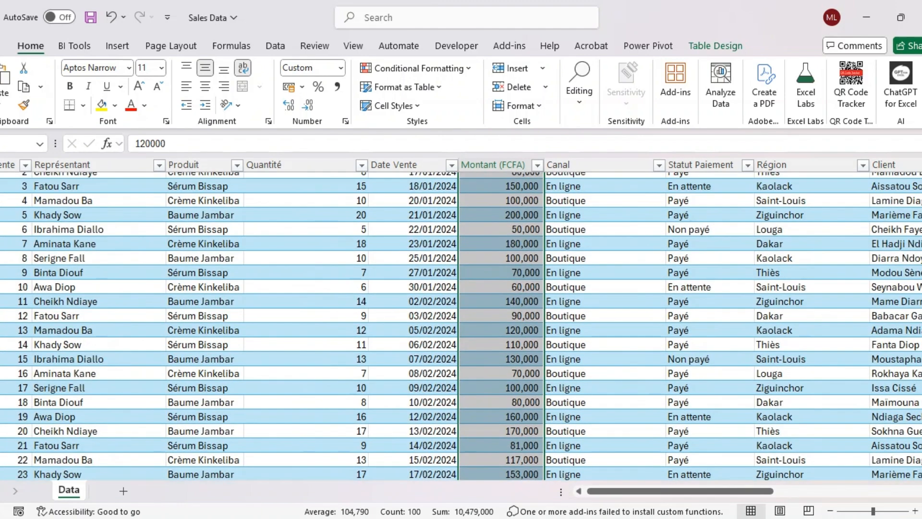
{"action": "scroll", "coordinate": [515, 239], "scroll_direction": "up", "scroll_amount": 1}
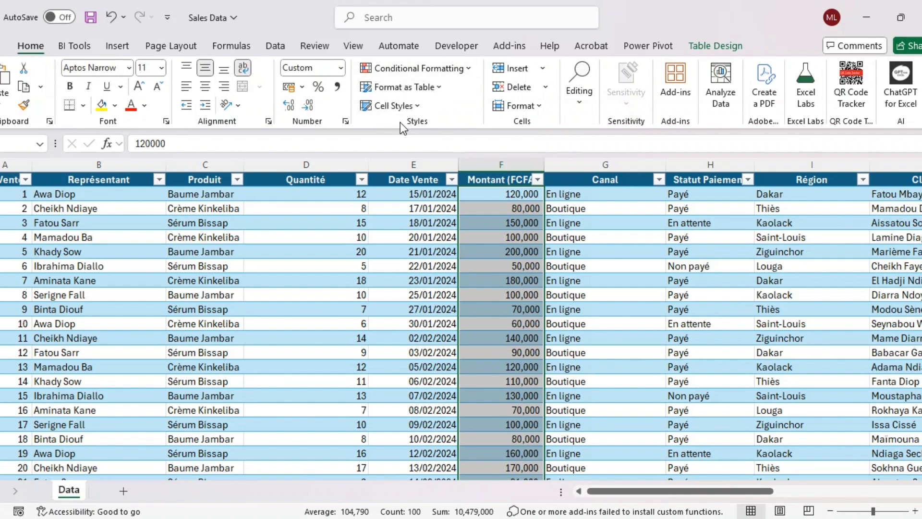
{"action": "left_click", "coordinate": [395, 73]}
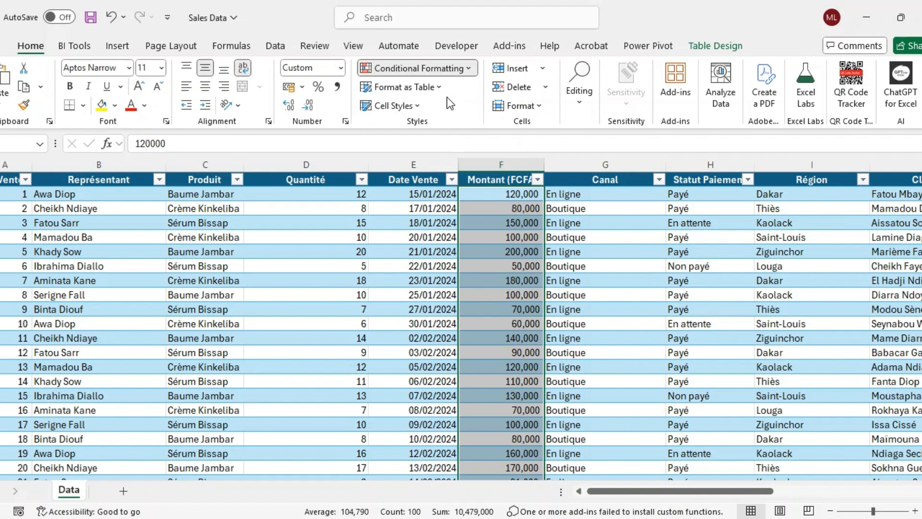
{"action": "left_click", "coordinate": [560, 104]}
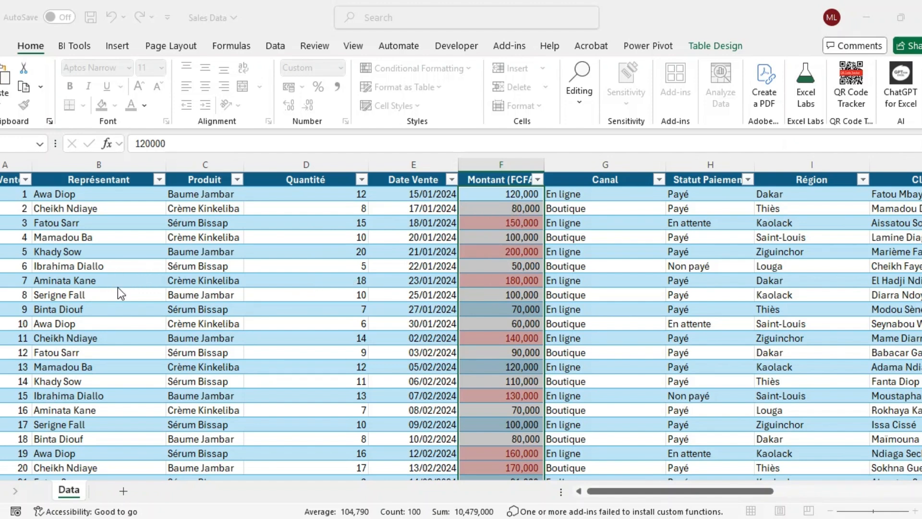
{"action": "type", "text": "12"}
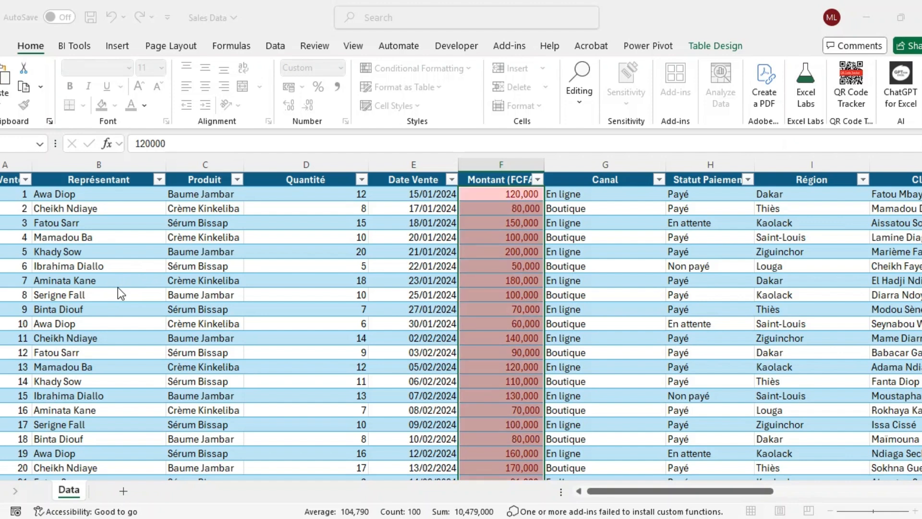
{"action": "type", "text": "0"}
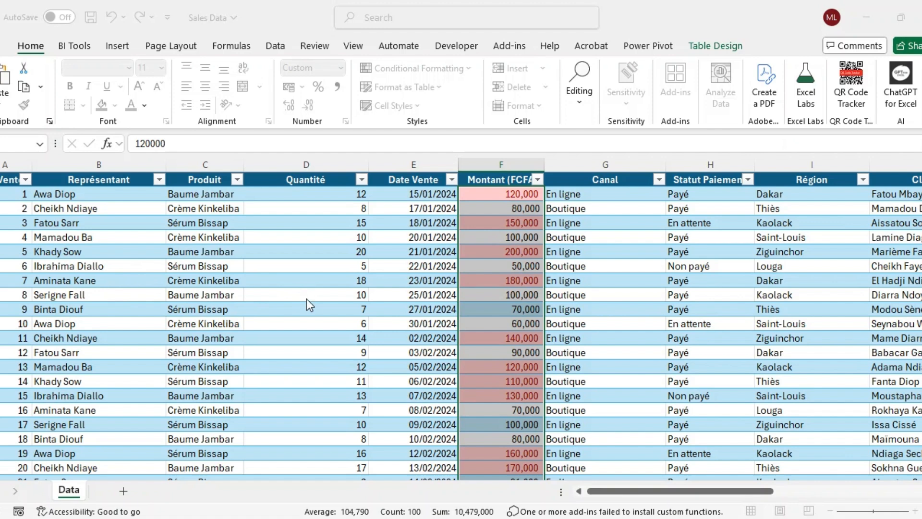
{"action": "left_click", "coordinate": [314, 309]}
{"action": "left_click", "coordinate": [331, 309]}
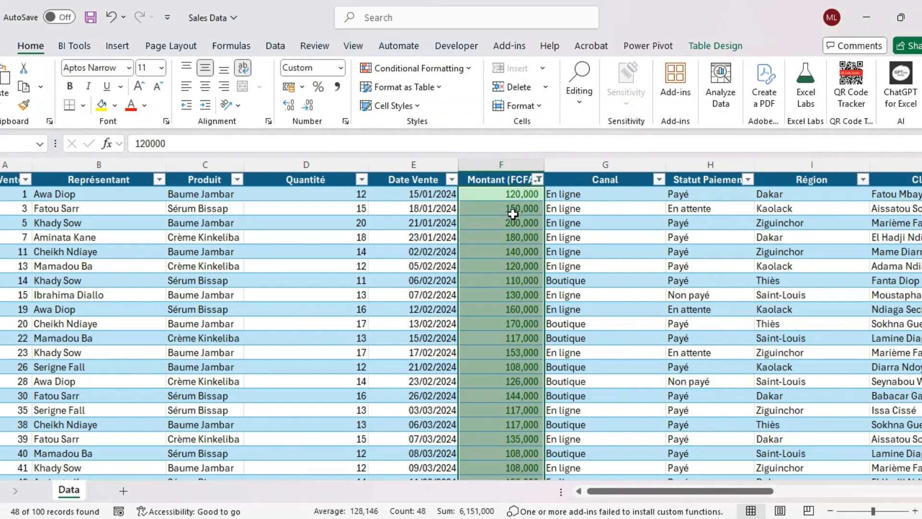
Review the filtered sales records with highlighted amounts from the start to the end of the table
{"action": "scroll", "coordinate": [510, 230], "scroll_direction": "down", "scroll_amount": 1}
{"action": "scroll", "coordinate": [511, 235], "scroll_direction": "up", "scroll_amount": 1}
{"action": "scroll", "coordinate": [506, 341], "scroll_direction": "down", "scroll_amount": 4}
{"action": "scroll", "coordinate": [506, 340], "scroll_direction": "down", "scroll_amount": 1}
{"action": "scroll", "coordinate": [507, 340], "scroll_direction": "up", "scroll_amount": 5}
{"action": "scroll", "coordinate": [542, 226], "scroll_direction": "down", "scroll_amount": 2}
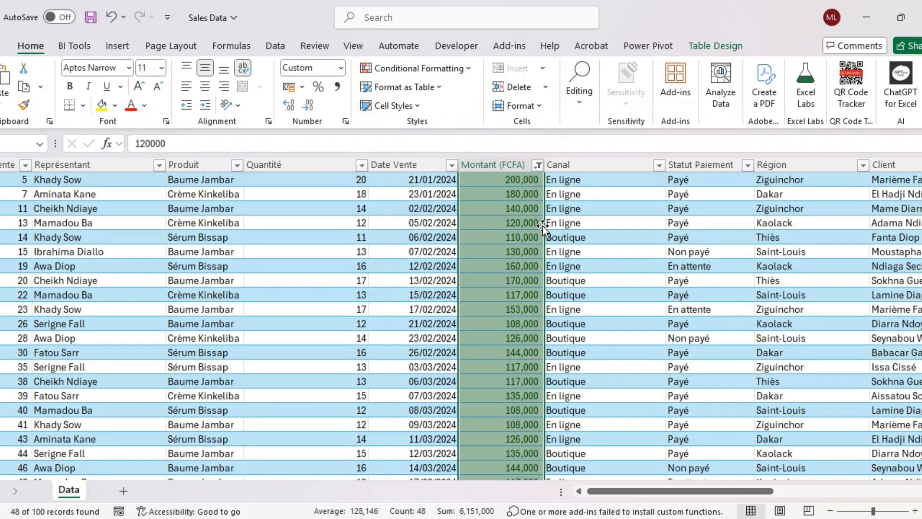
{"action": "scroll", "coordinate": [542, 227], "scroll_direction": "down", "scroll_amount": 1}
{"action": "scroll", "coordinate": [507, 265], "scroll_direction": "down", "scroll_amount": 4}
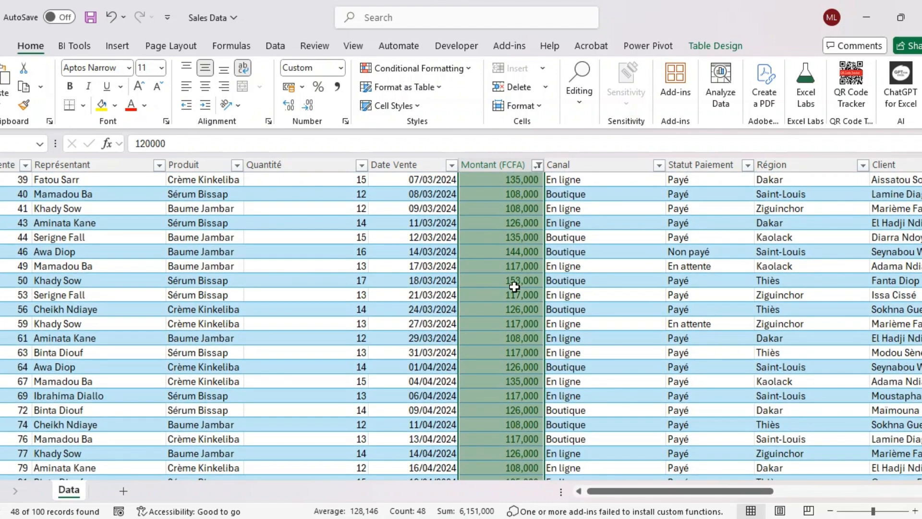
{"action": "scroll", "coordinate": [516, 289], "scroll_direction": "down", "scroll_amount": 2}
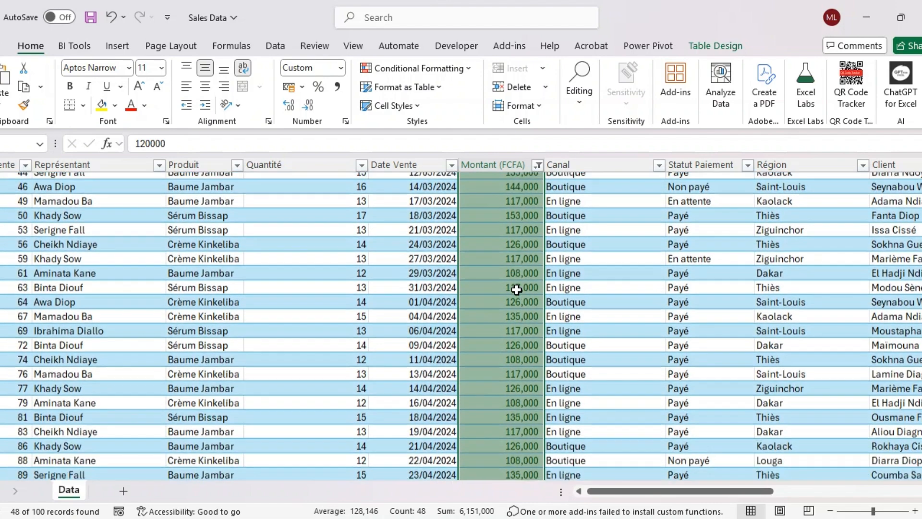
{"action": "scroll", "coordinate": [518, 288], "scroll_direction": "down", "scroll_amount": 2}
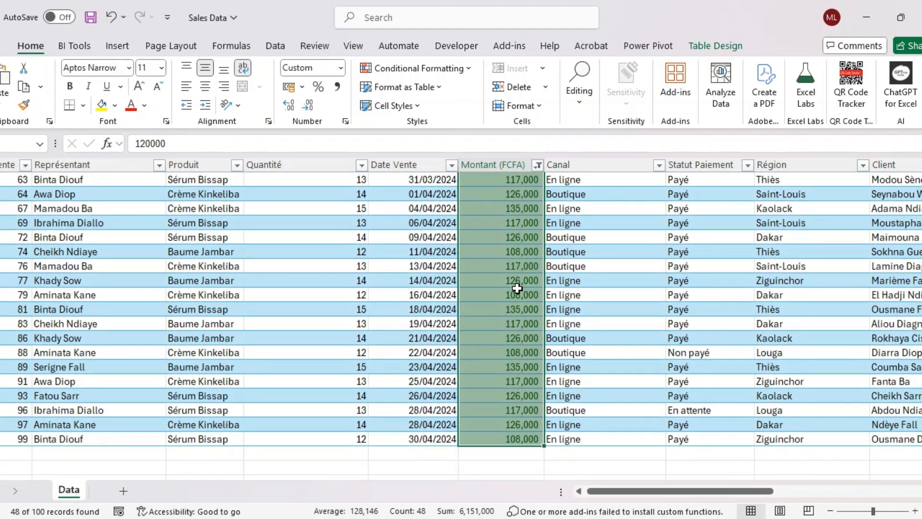
{"action": "scroll", "coordinate": [517, 287], "scroll_direction": "up", "scroll_amount": 10}
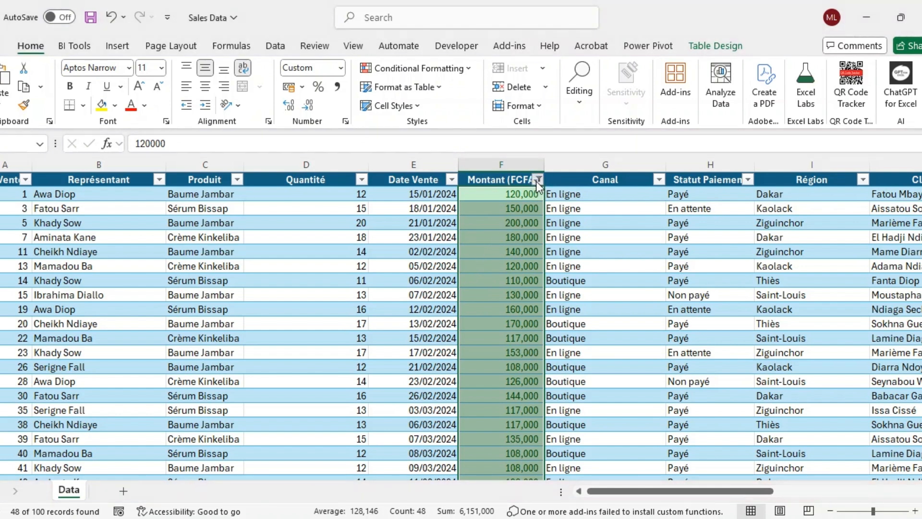
Clear the filter on Montant (FCFA) and remove the column's conditional formatting rules
{"action": "left_click", "coordinate": [448, 272]}
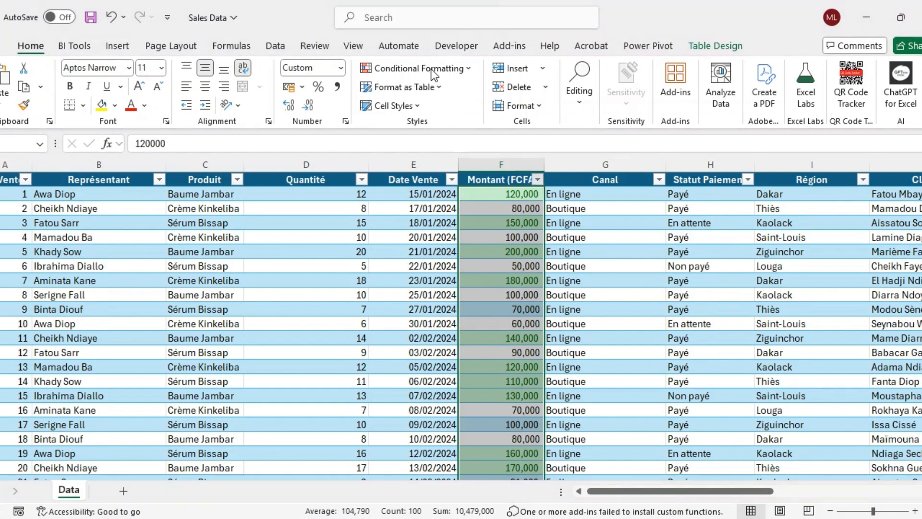
{"action": "left_click", "coordinate": [446, 71]}
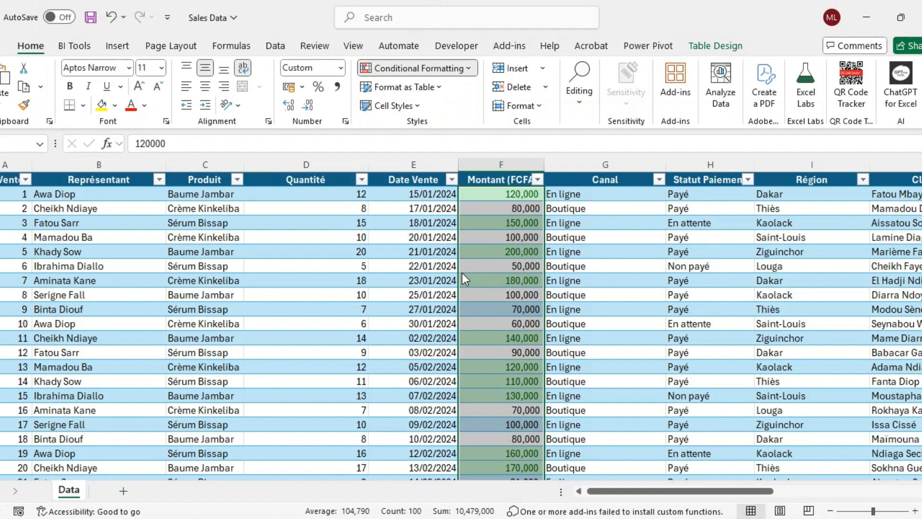
{"action": "left_click", "coordinate": [552, 304]}
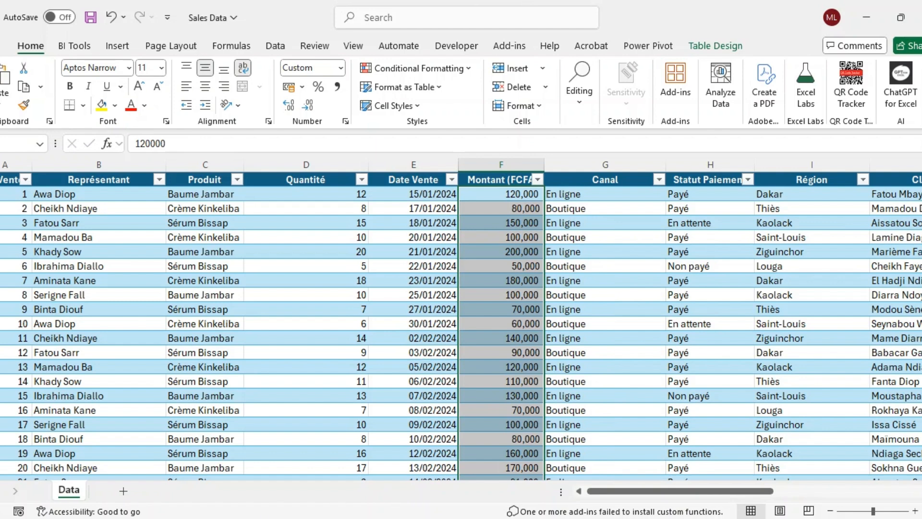
{"action": "left_click", "coordinate": [243, 518]}
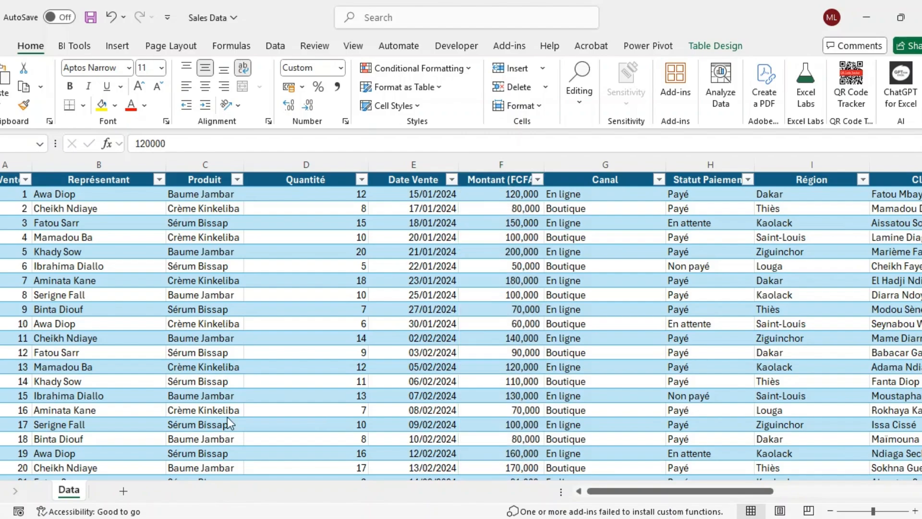